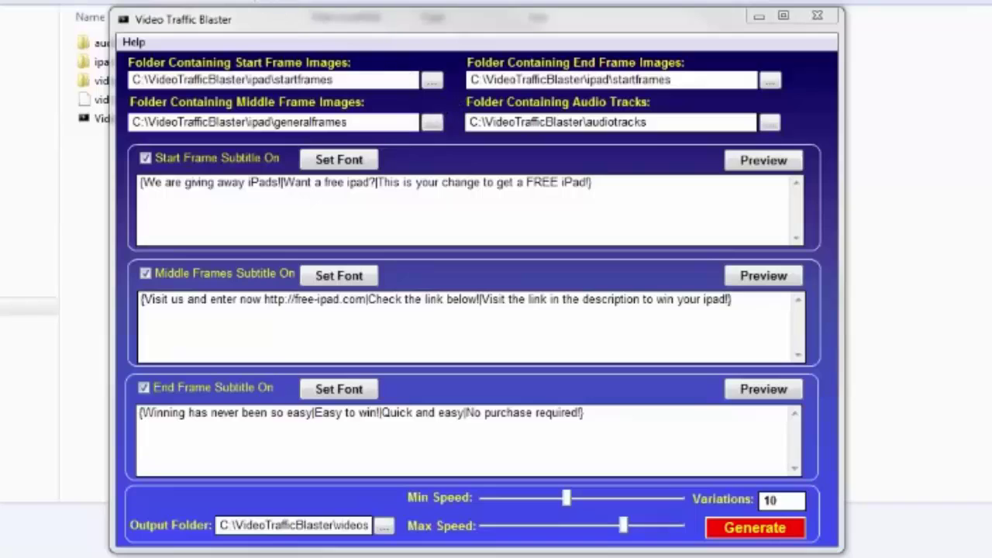
- Look through the frame images in the ipad folder's startframes and generalframes subfolders
key("alt+F4")
double_click(117, 62)
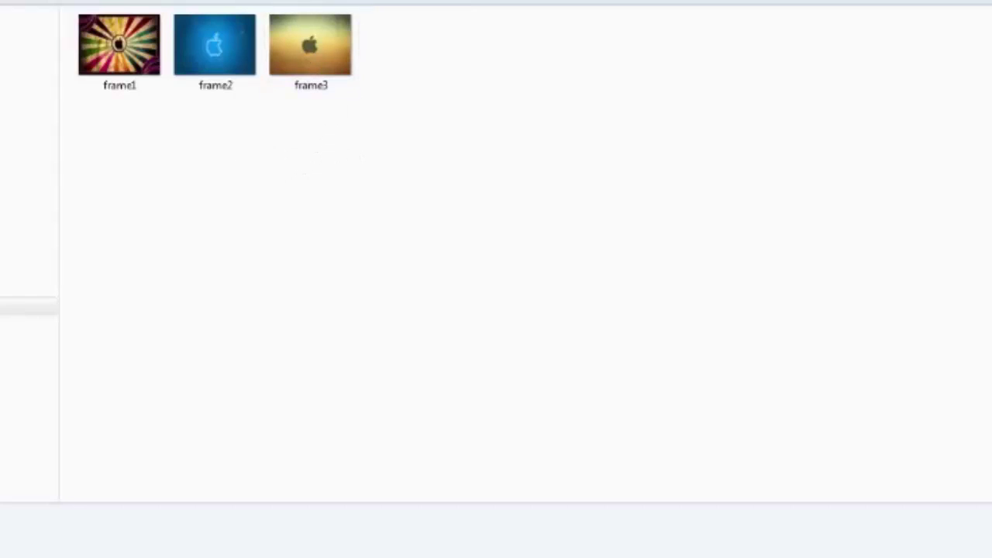
key("alt+Left")
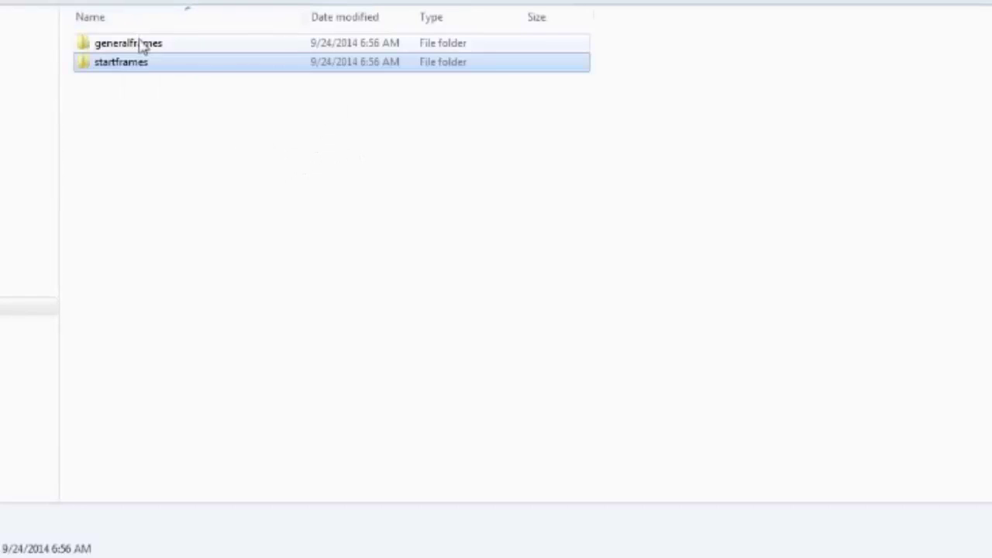
left_click(142, 44)
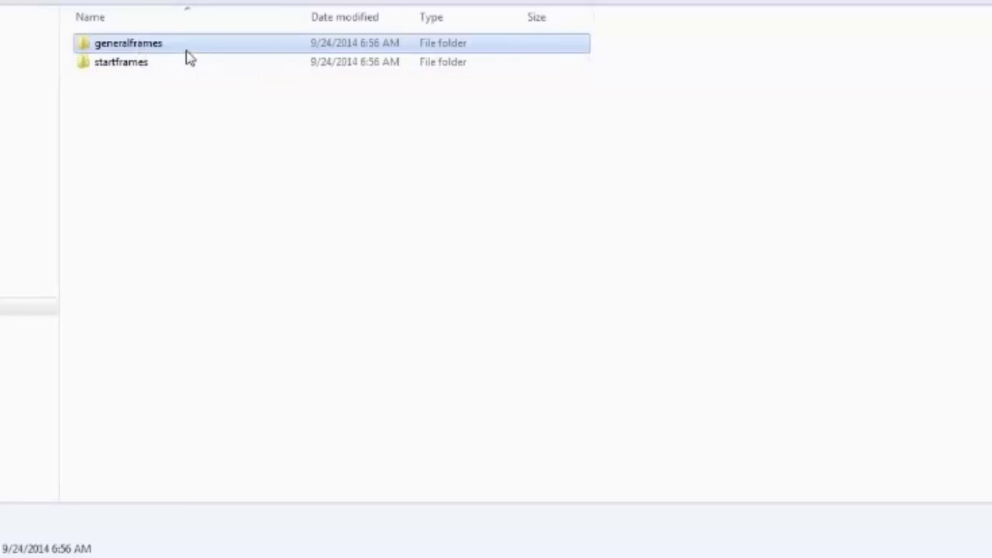
key("Return")
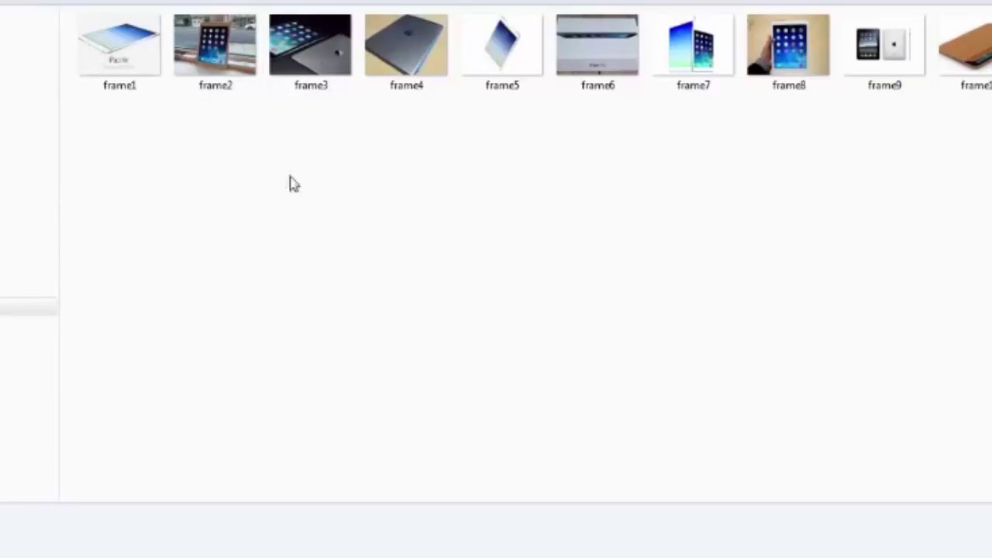
left_click(186, 5)
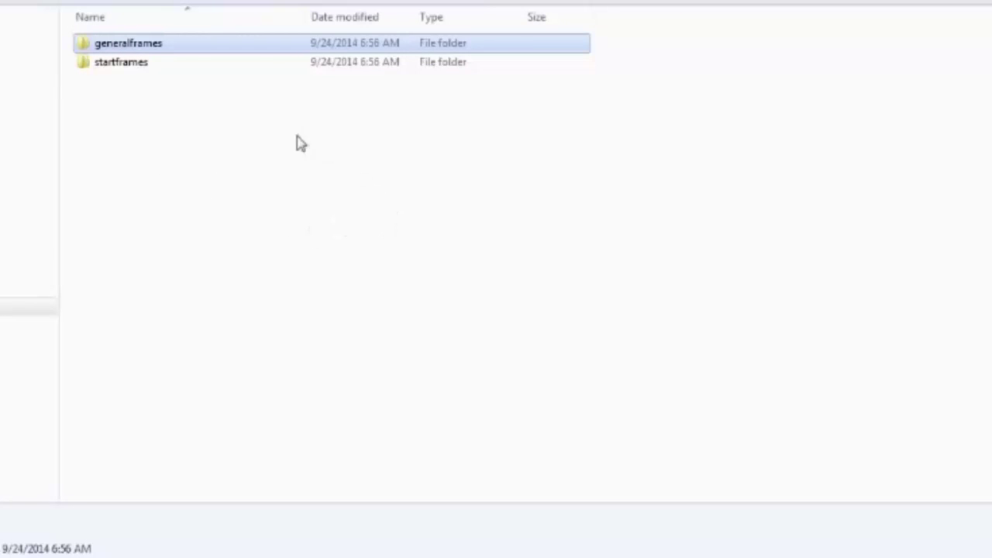
left_click(187, 70)
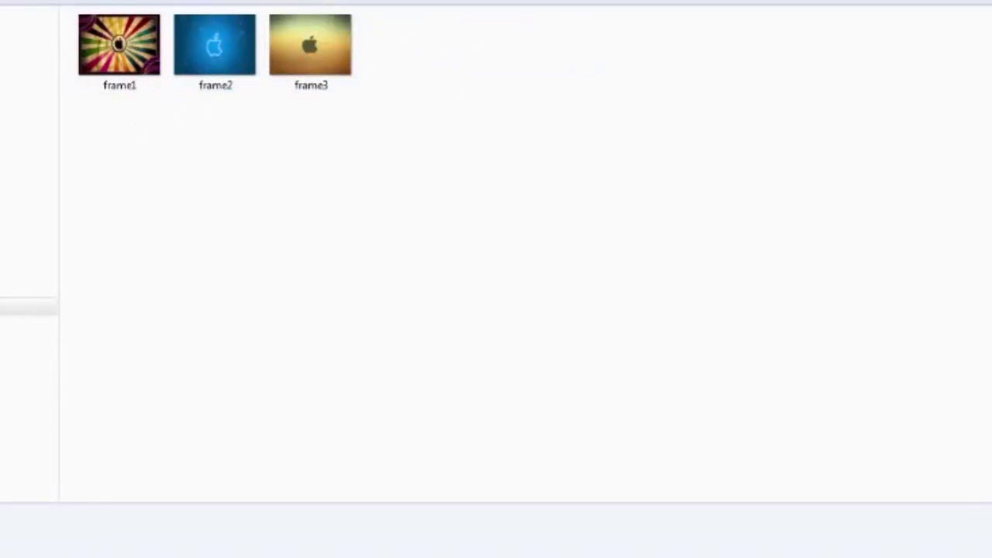
key("BackSpace")
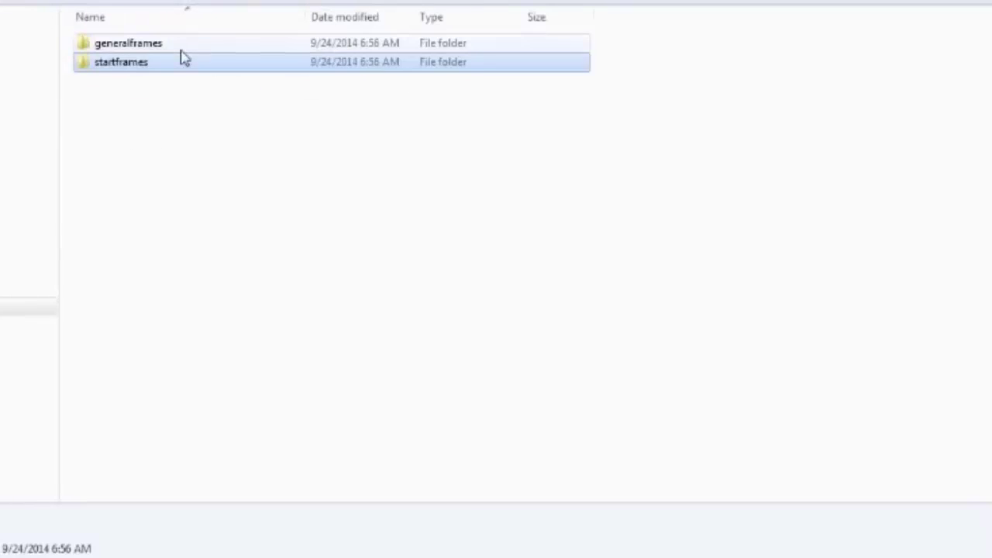
double_click(174, 43)
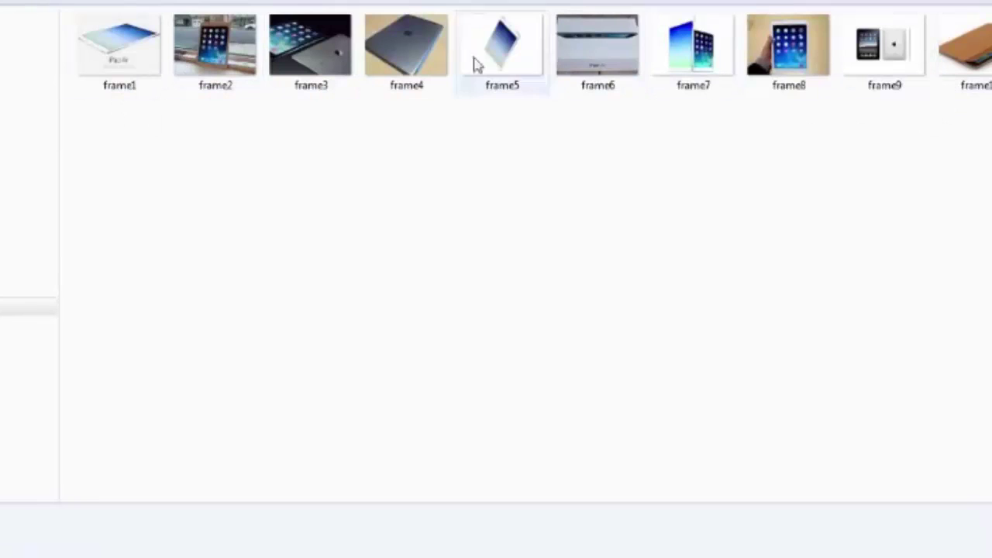
- Switch to Video Traffic Blaster and review the folder paths for the start, middle and end frame images and the audio tracks
left_click(151, 537)
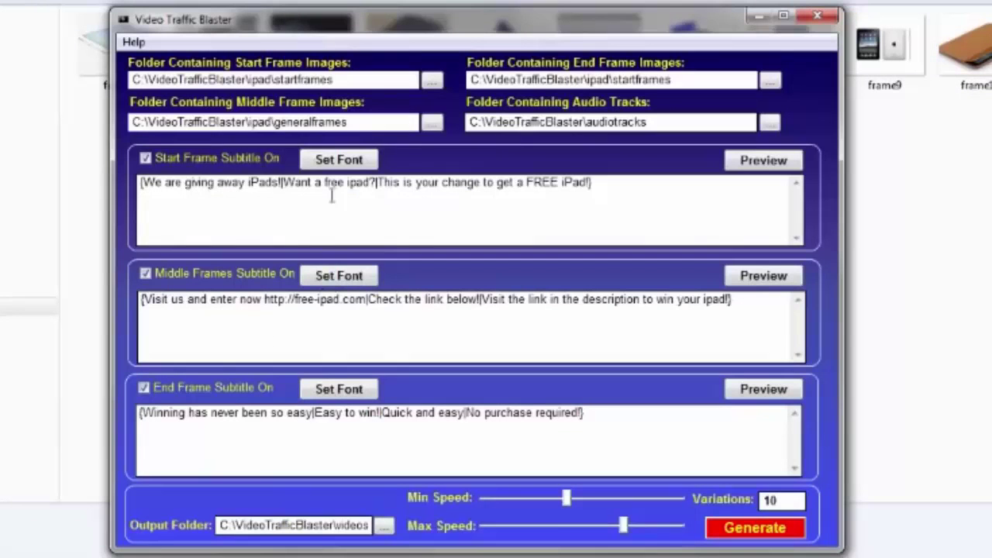
left_click_drag(375, 80, 158, 81)
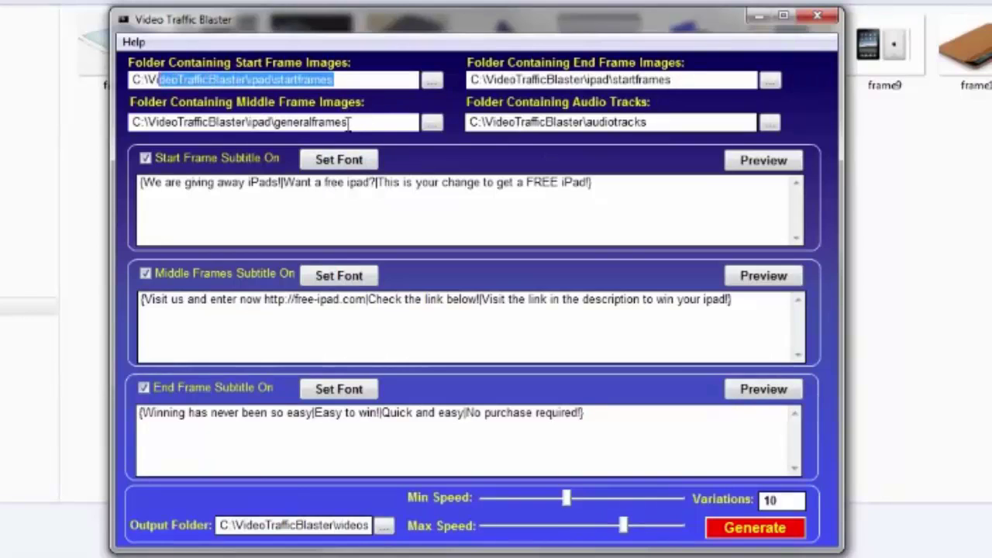
left_click_drag(349, 122, 172, 123)
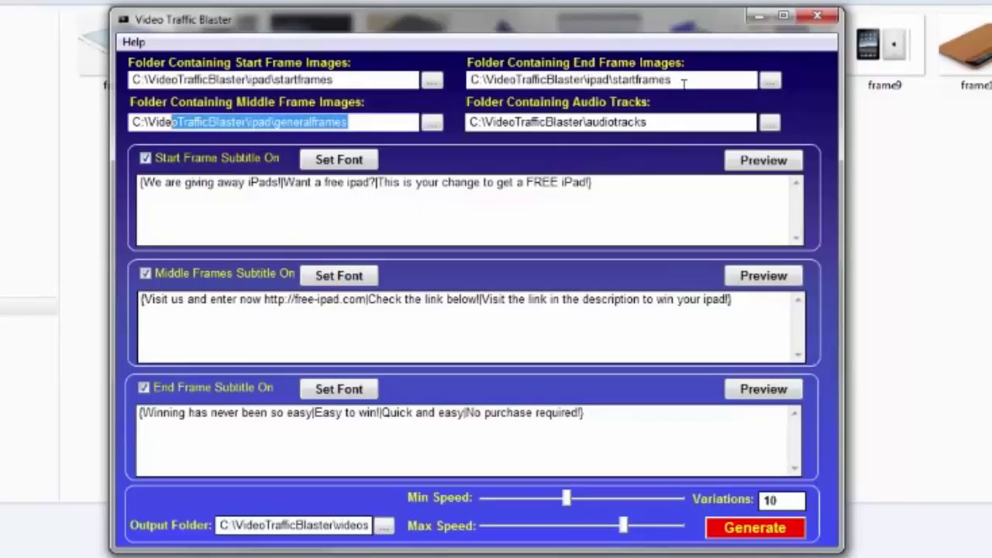
left_click_drag(684, 82, 526, 85)
left_click(604, 82)
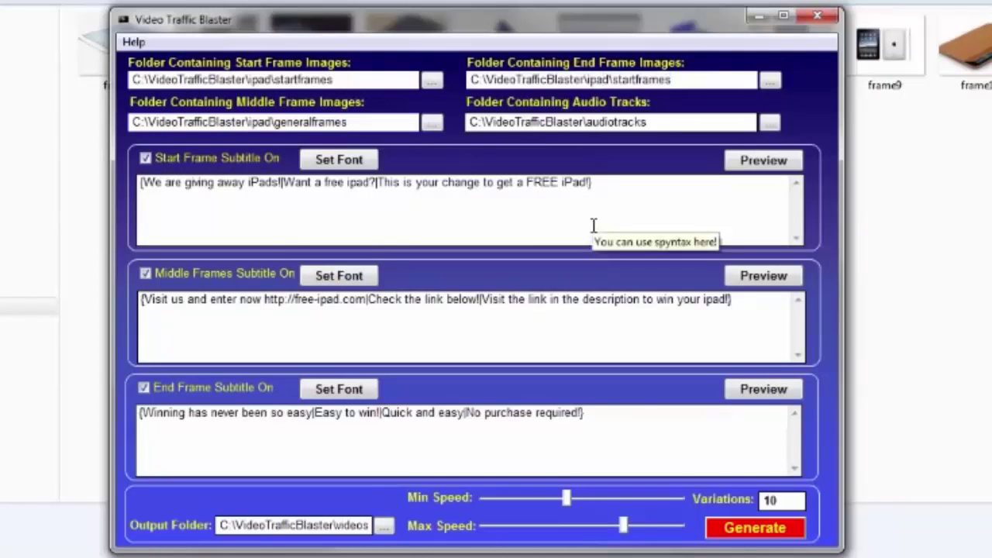
left_click_drag(476, 122, 640, 123)
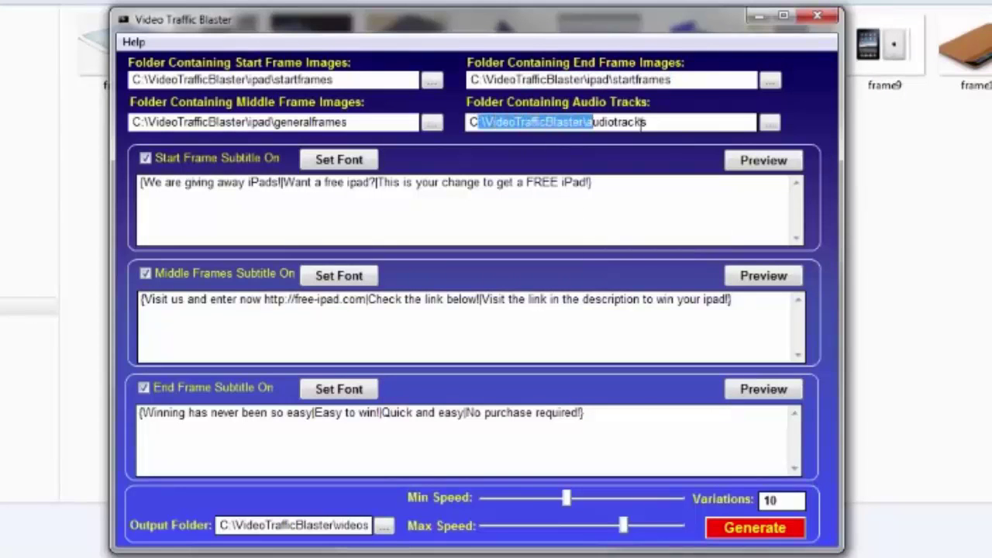
left_click(647, 123)
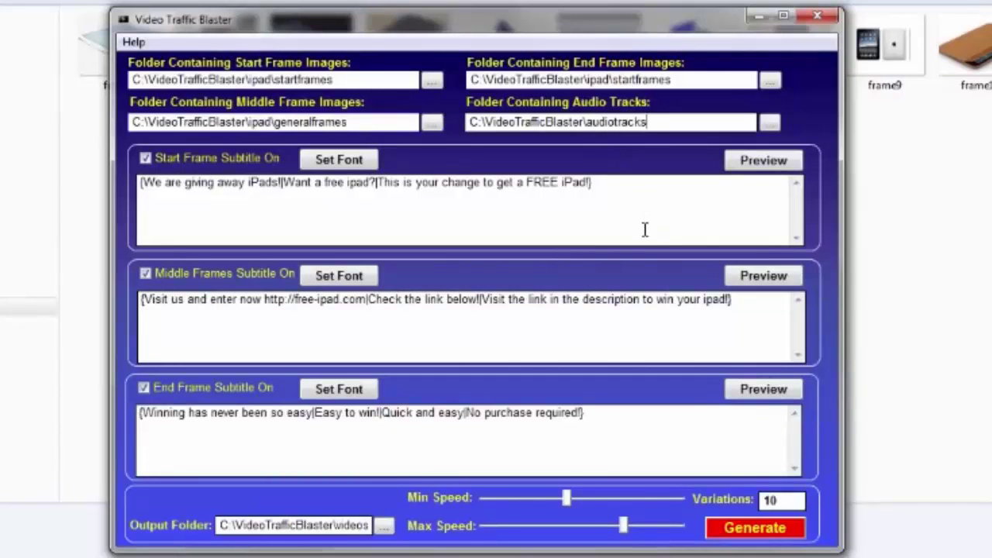
- In the blank Notepad document, write the greetings "Hello Hi Howdy" followed by a person's first name
mouse_move(644, 229)
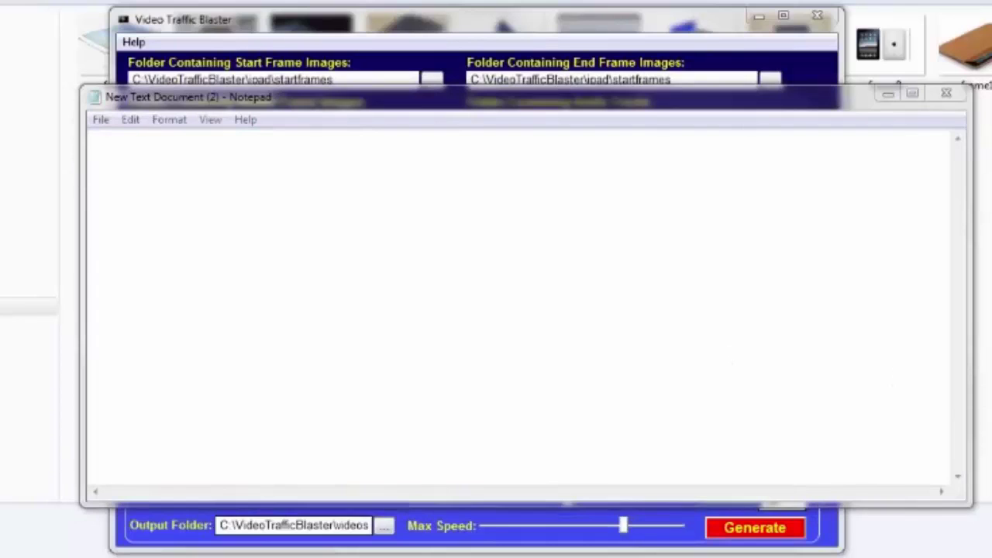
left_click(262, 314)
type("Hello ")
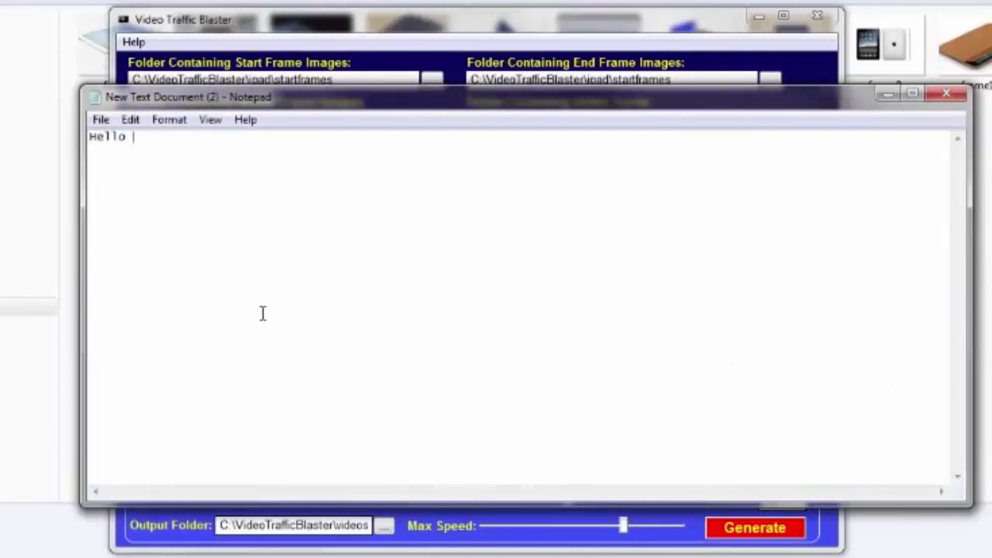
type("Hi vivek")
key("Left")
key("Left")
key("Left")
key("Left")
key("Left")
key("Left")
type("Hi Howdy")
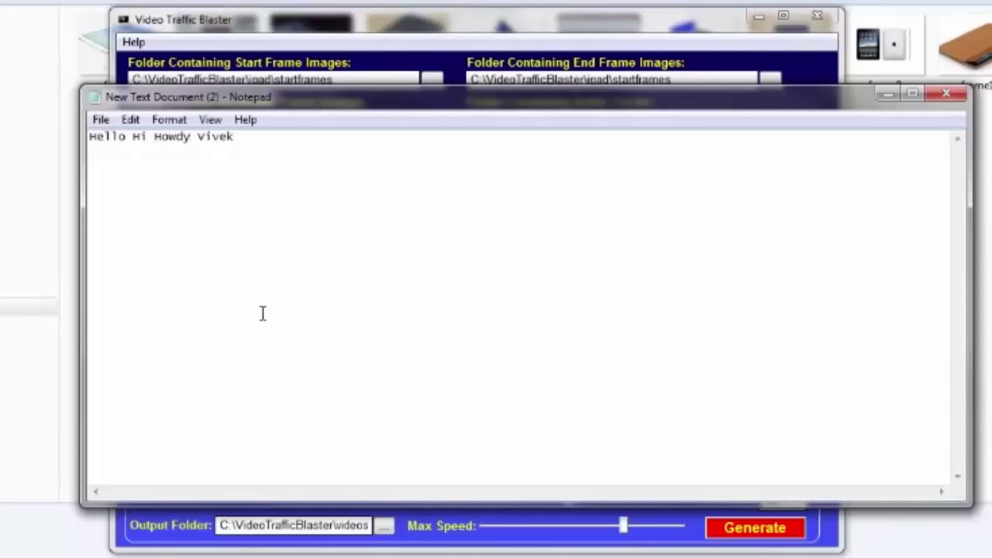
- Enclose the three greetings before the name in curly braces
key("Home")
type("{")
key("ctrl+Right")
key("ctrl+Right")
key("ctrl+Right")
key("Left")
type("}")
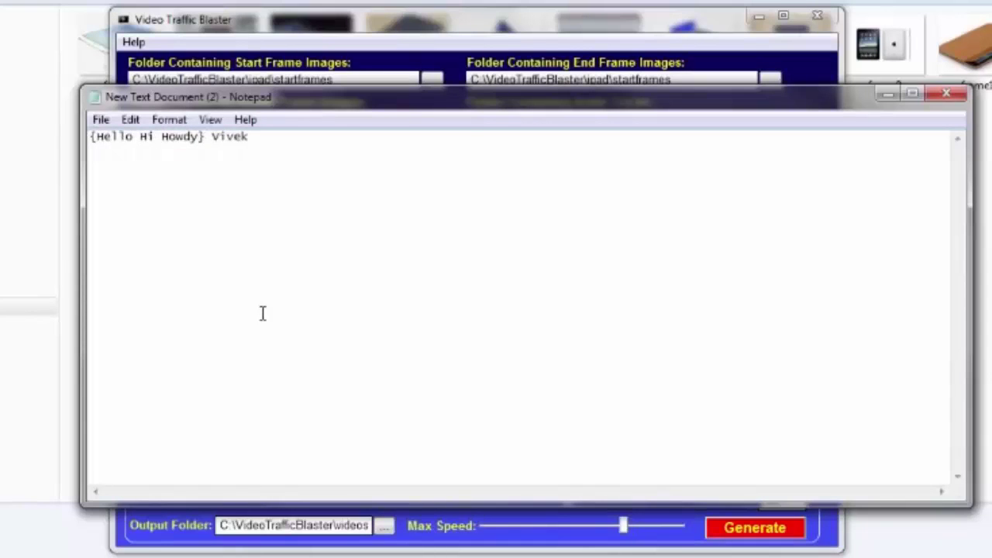
- Separate the greetings inside the braces with "|" characters instead of spaces, and minimize the Notepad document
key("Left")
key("Left")
key("Left")
key("Left")
key("Left")
key("BackSpace")
type("|")
key("Left")
key("Left")
key("Left")
key("BackSpace")
type("|")
left_click(888, 94)
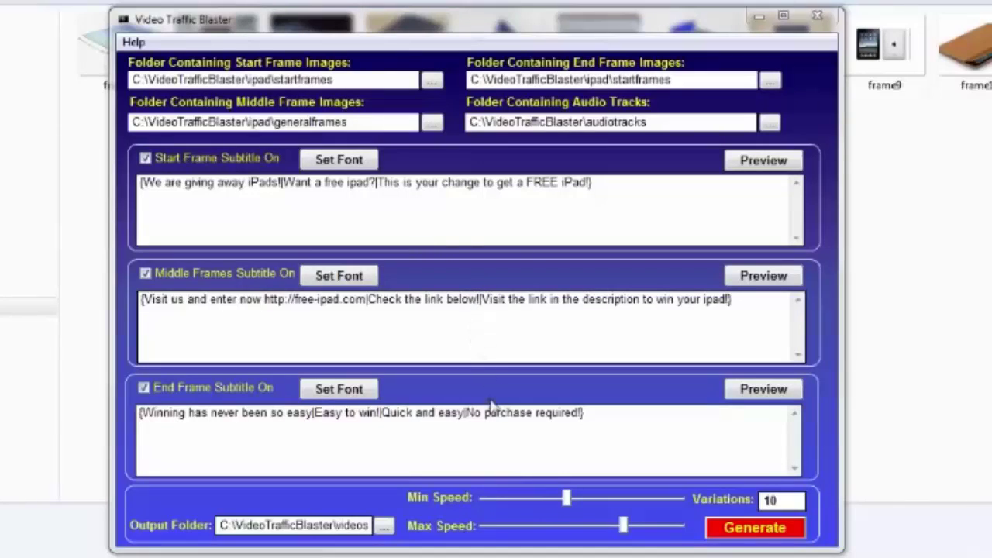
- Generate the videos with Variations kept at 10 and open the location of the created files
double_click(772, 500)
left_click(769, 500)
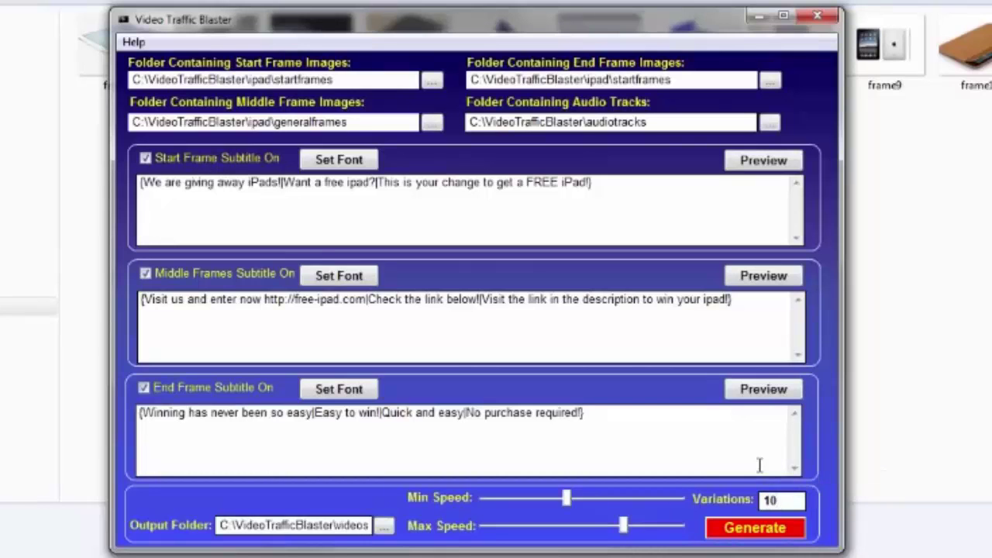
left_click(752, 529)
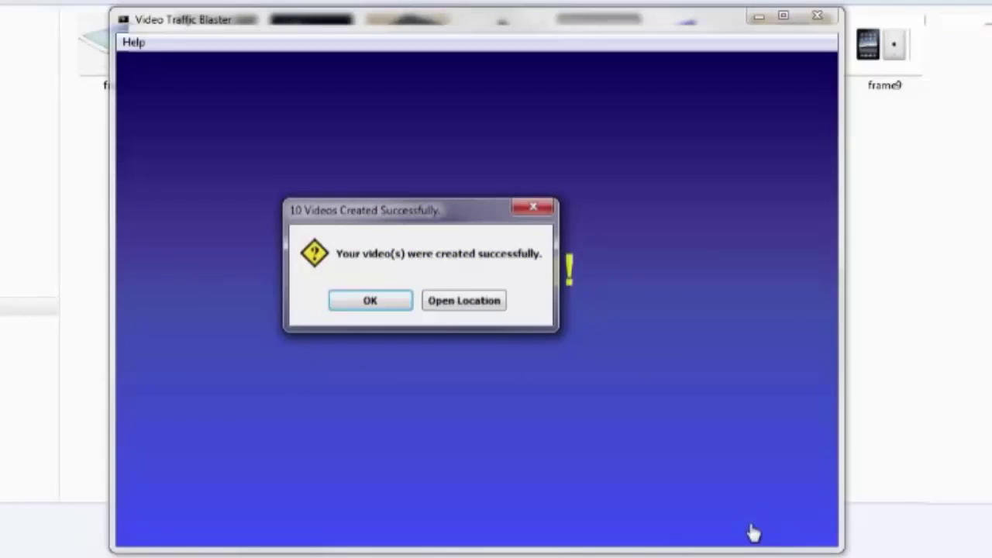
left_click(455, 306)
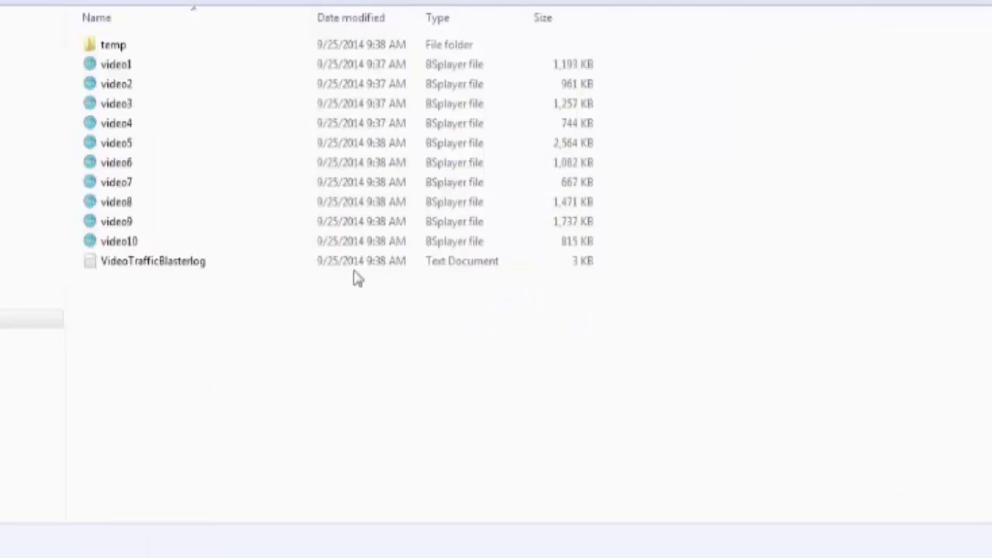
- Open the VideoTrafficBlasterlog file, examine the start and middle subtitles logged for Video 1, and close the log
double_click(223, 265)
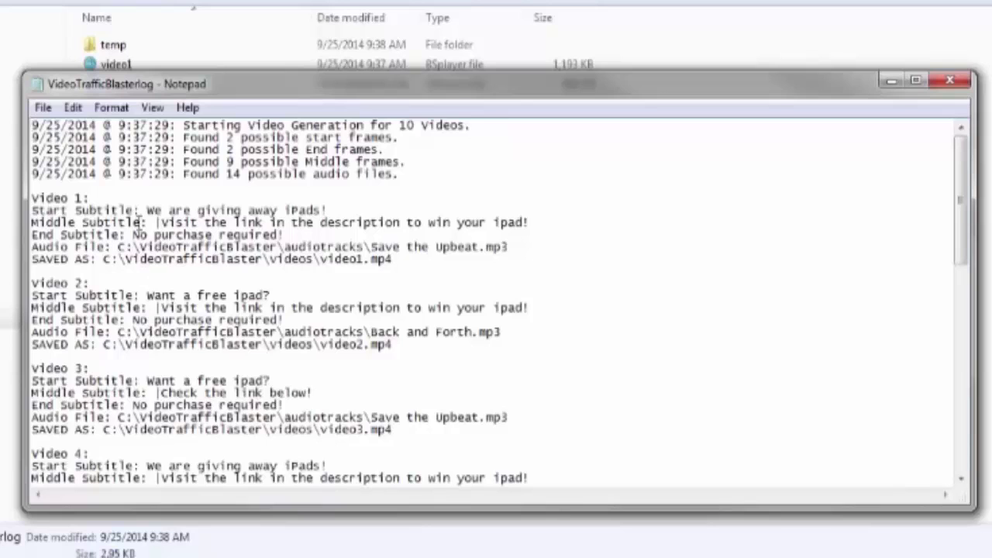
left_click_drag(146, 209, 332, 210)
left_click(332, 209)
left_click_drag(155, 223, 551, 227)
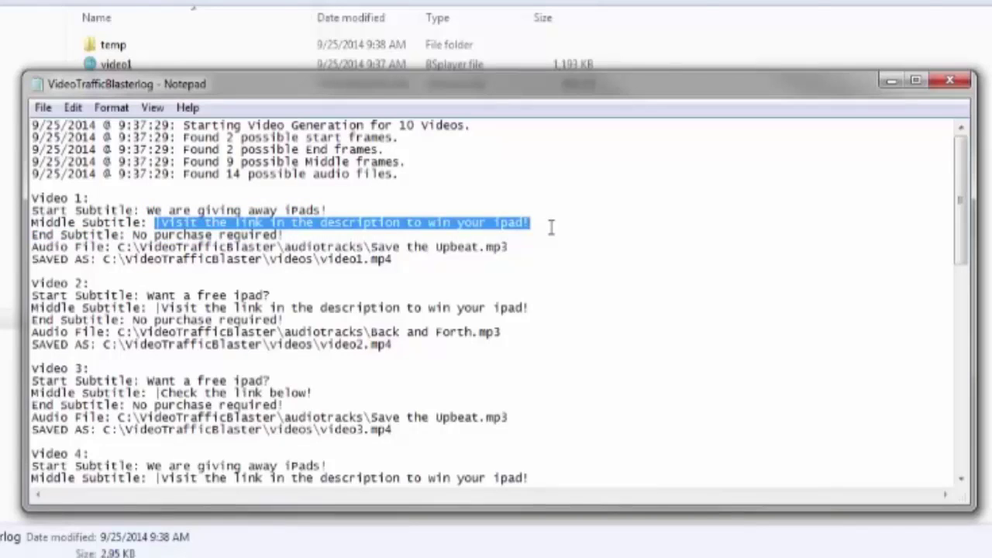
left_click(551, 226)
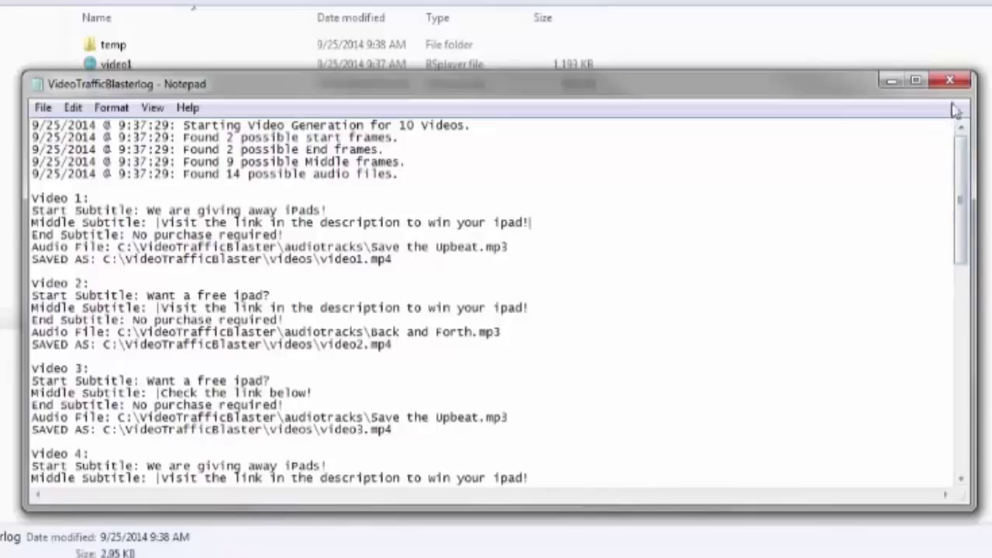
left_click(949, 80)
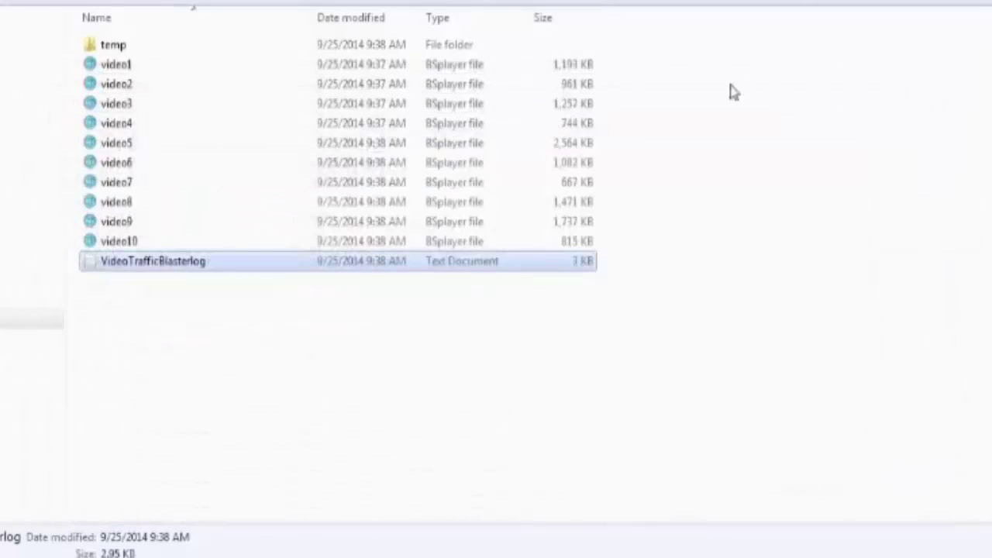
- Play video1 in BS.Player, repositioning the picture window and adjusting the volume, and close the player
left_click(161, 68)
double_click(162, 69)
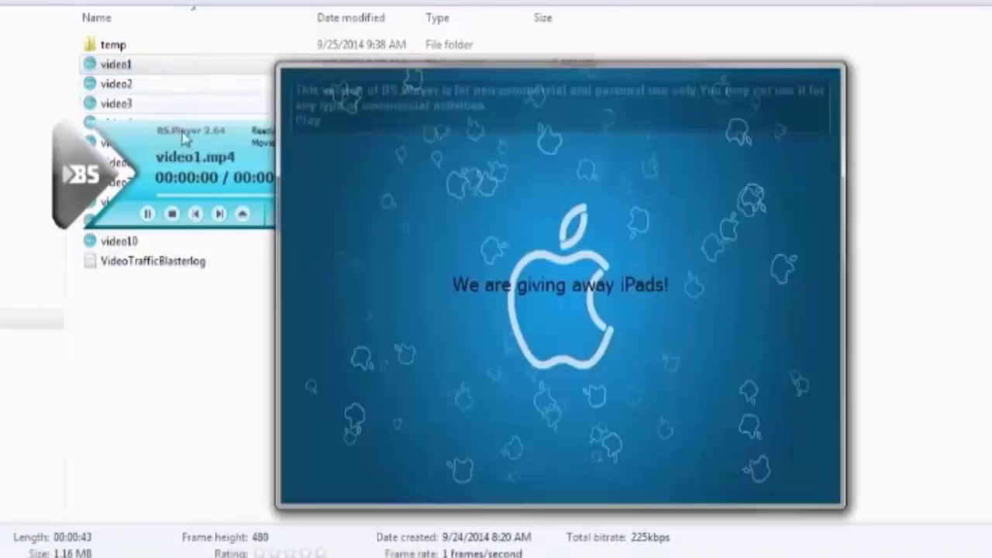
left_click_drag(427, 254, 554, 248)
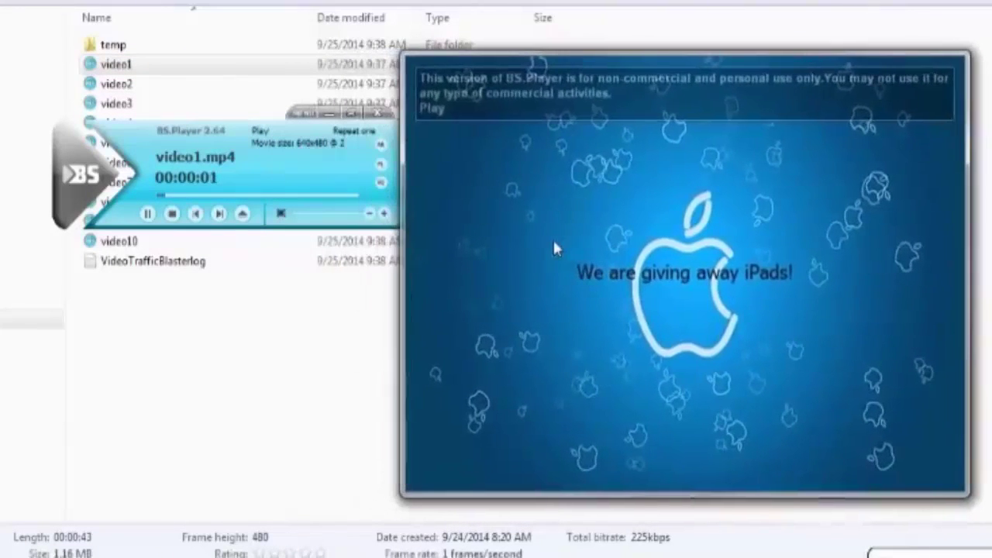
left_click(322, 215)
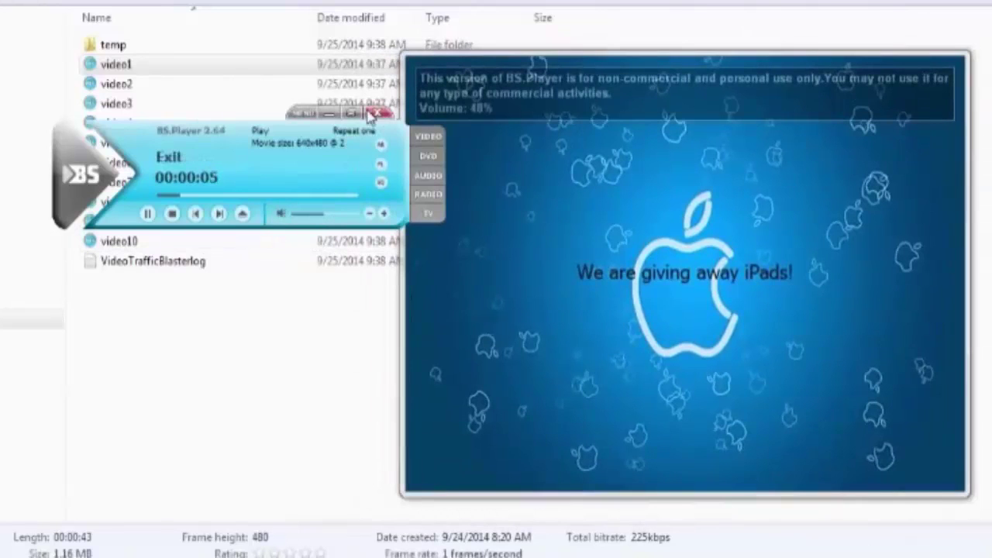
left_click(344, 219)
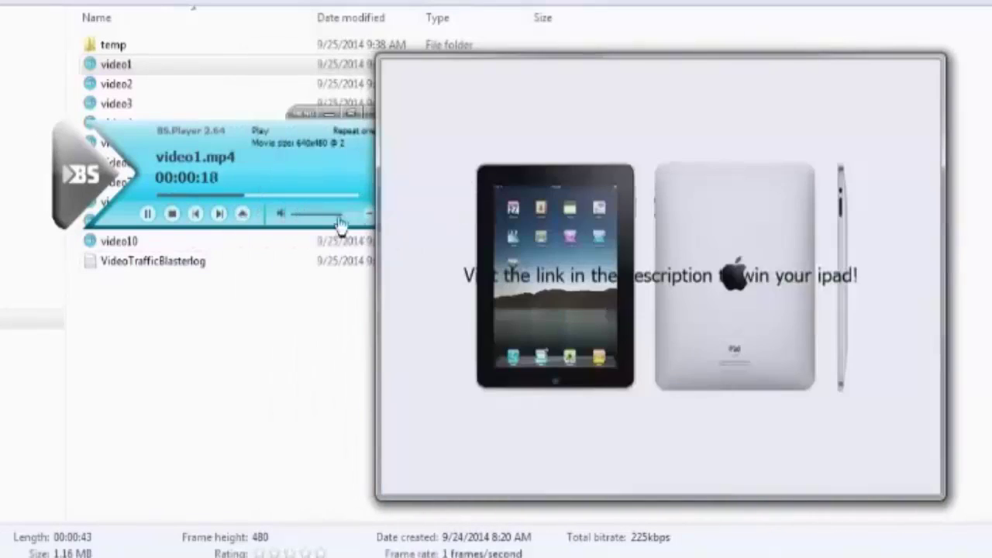
mouse_move(195, 152)
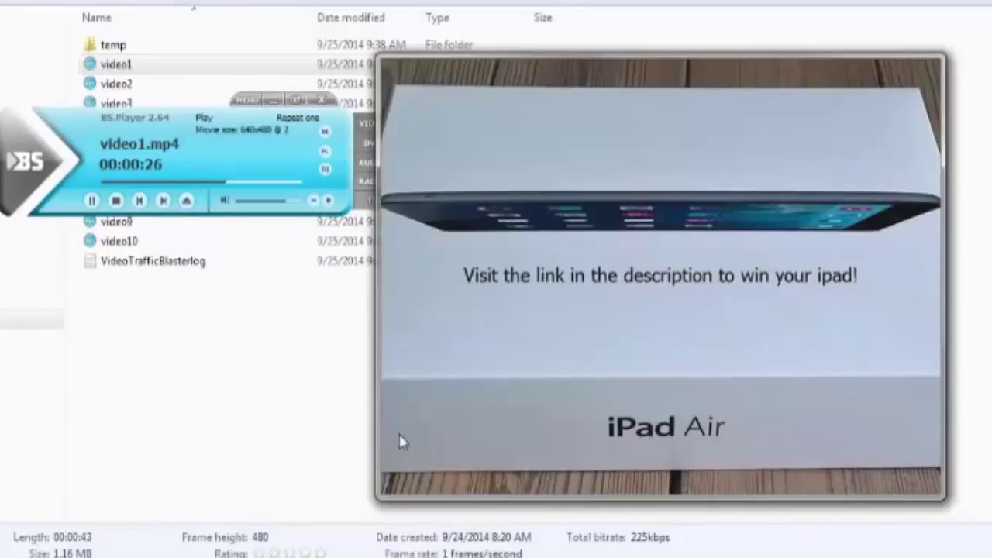
left_click(318, 101)
- Play video2 in an enlarged, repositioned picture window to check its frames and subtitles, and close the player
left_click(128, 86)
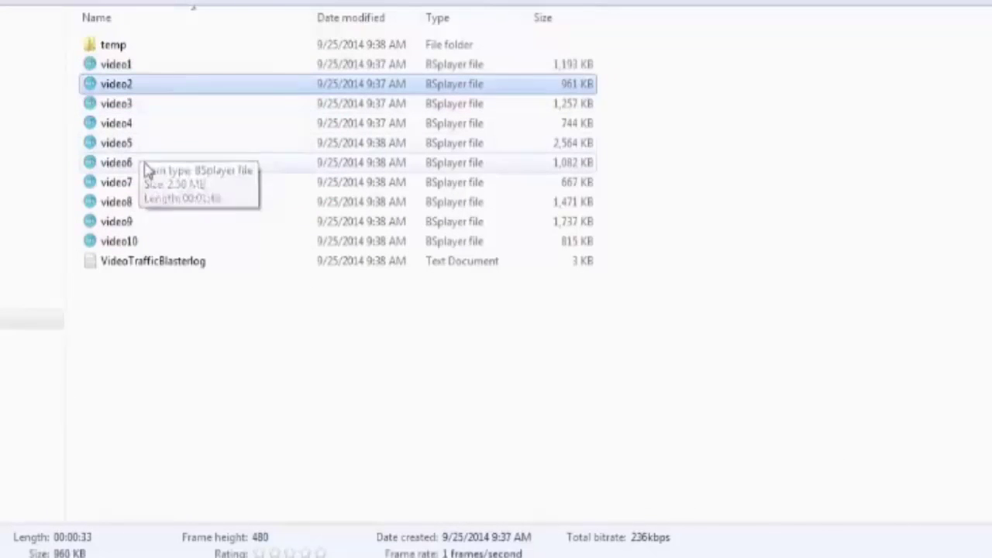
key("Return")
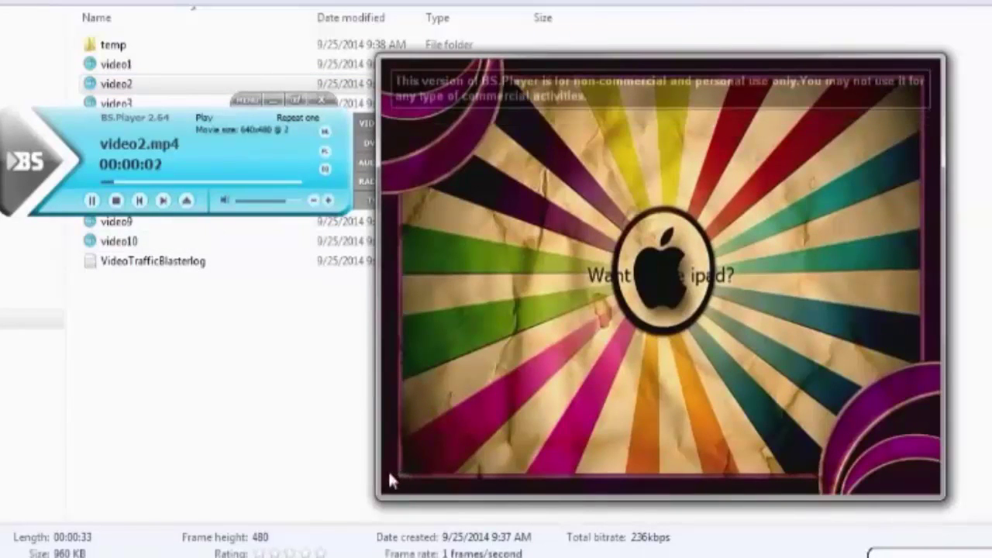
left_click_drag(383, 500, 323, 543)
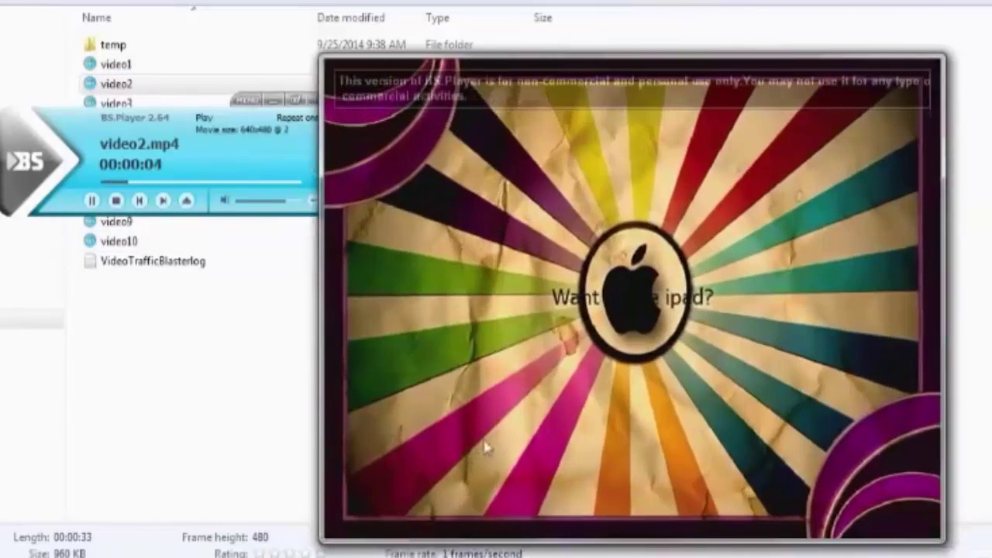
left_click_drag(483, 452, 399, 410)
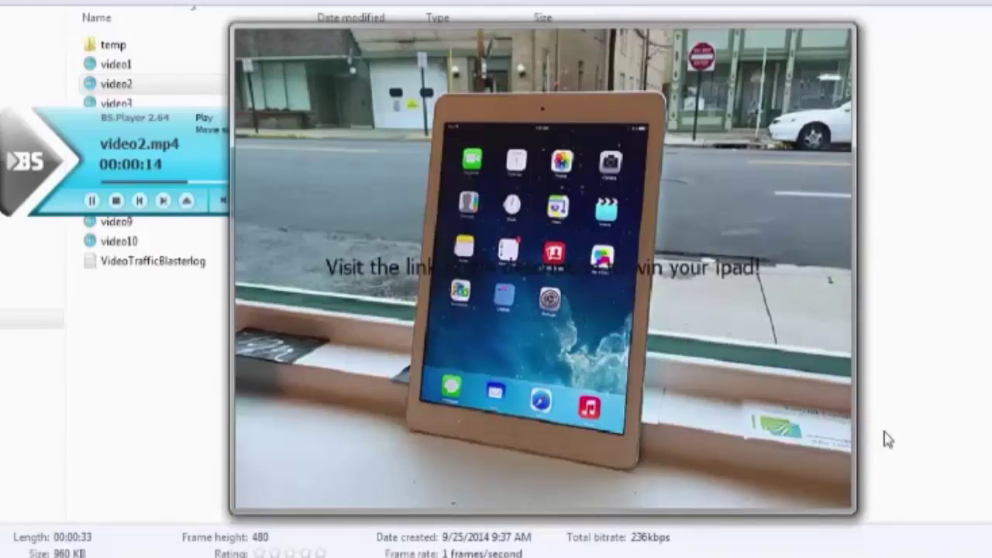
left_click(145, 377)
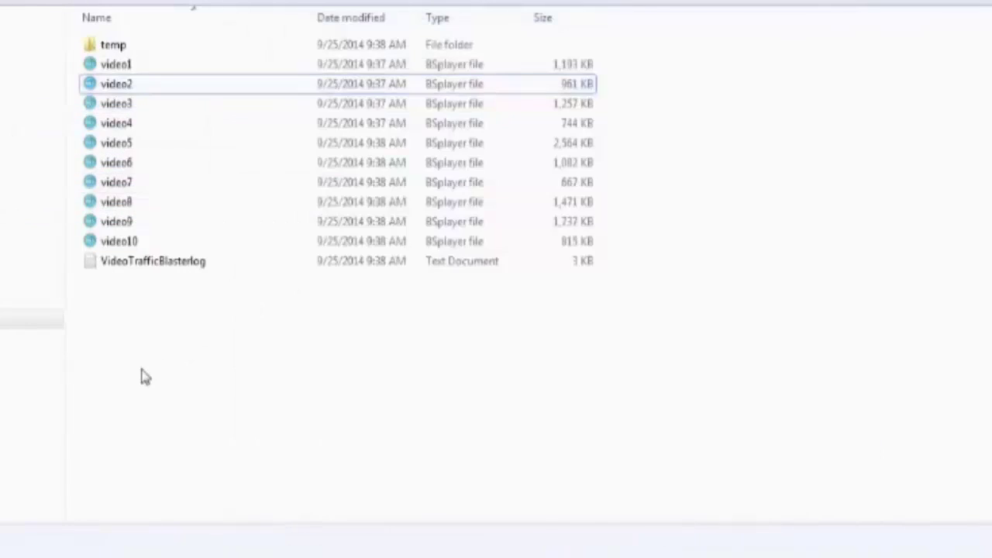
- Play video7 and reposition its picture window to check its frames and subtitle
double_click(158, 192)
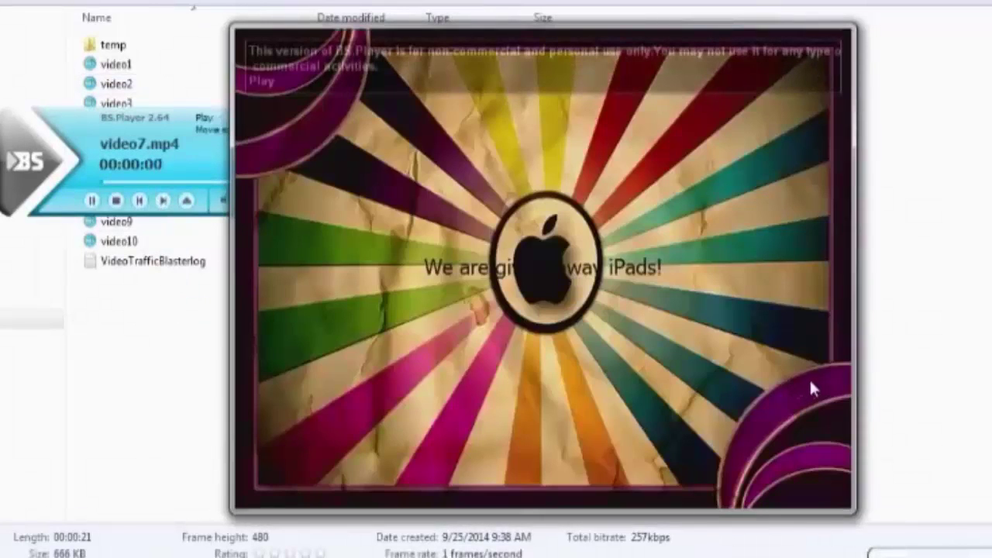
left_click_drag(810, 377, 745, 368)
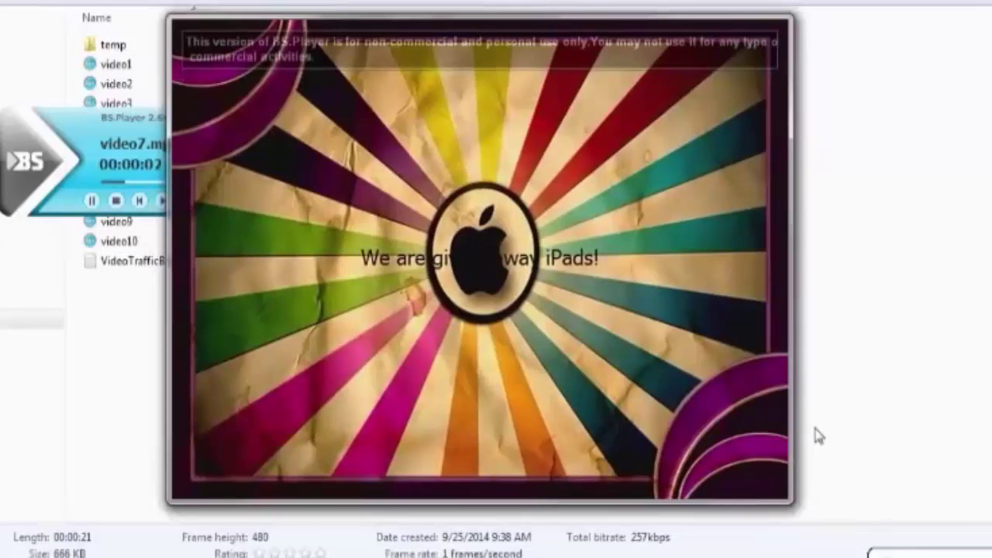